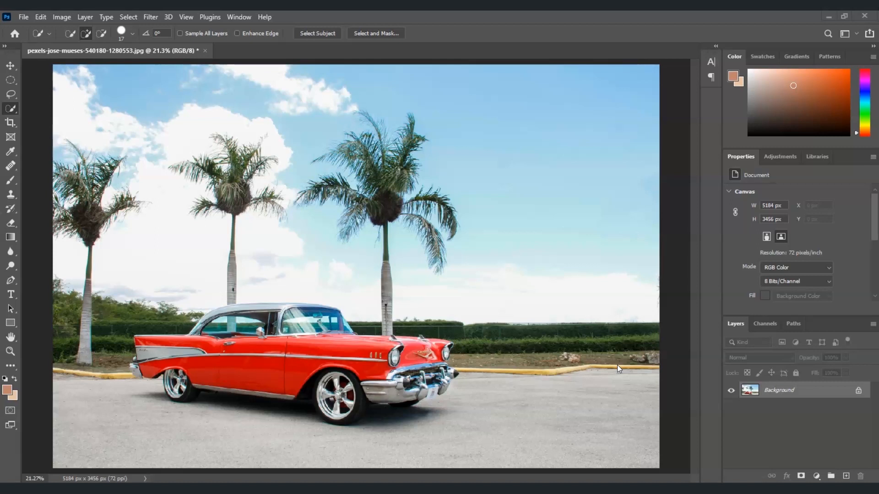
Duplicate the Background layer under the name "BLur Background".
right_click(799, 394)
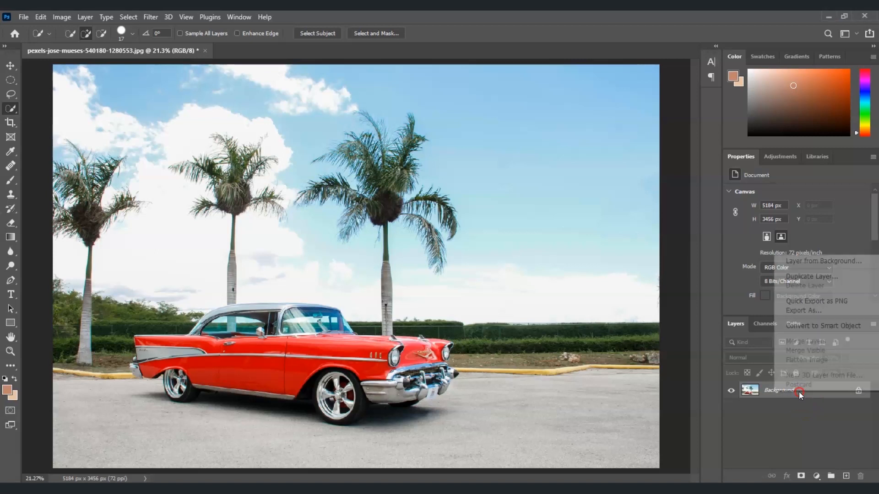
left_click(808, 276)
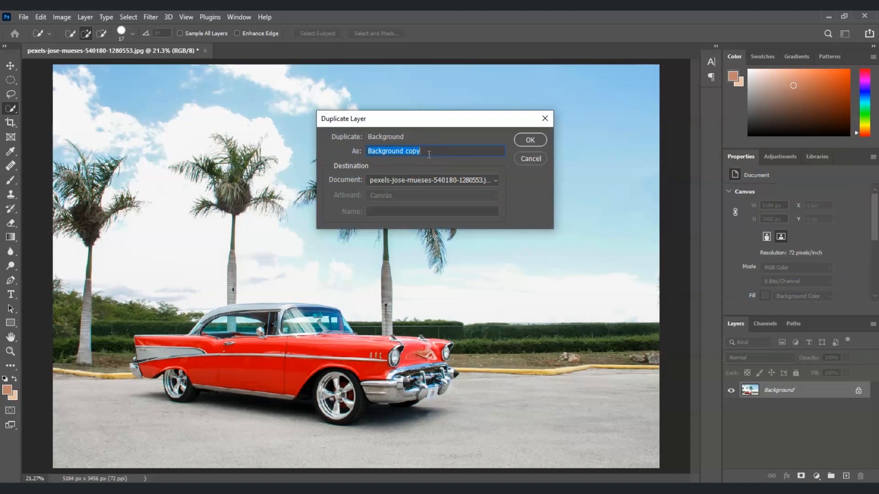
type("BLur Background")
left_click(531, 140)
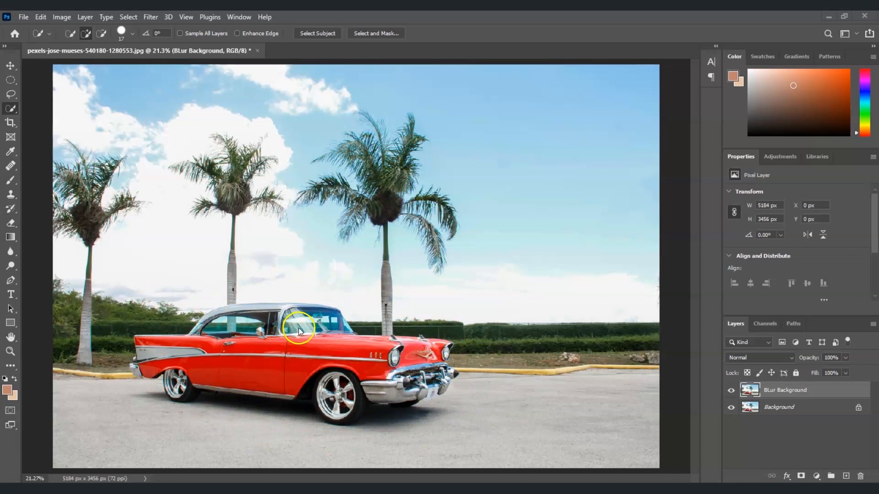
Select the whole red car on the BLur Background layer with the Object Selection tool.
left_click(11, 111)
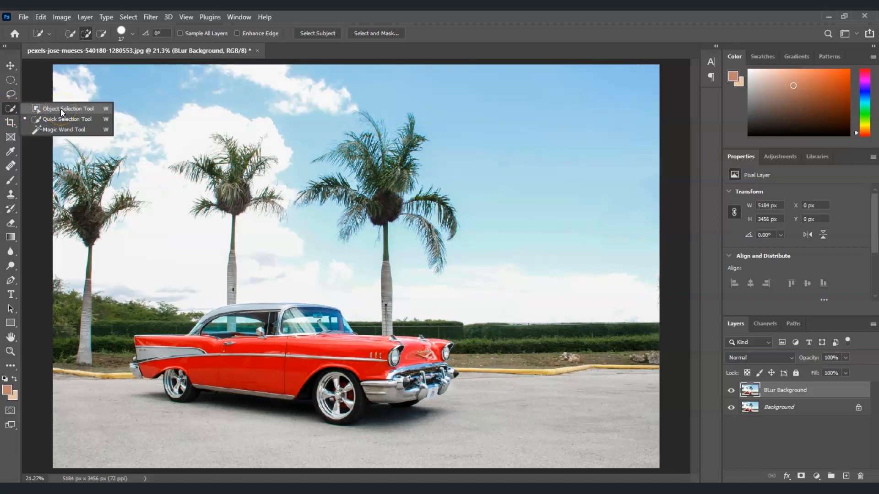
left_click(60, 109)
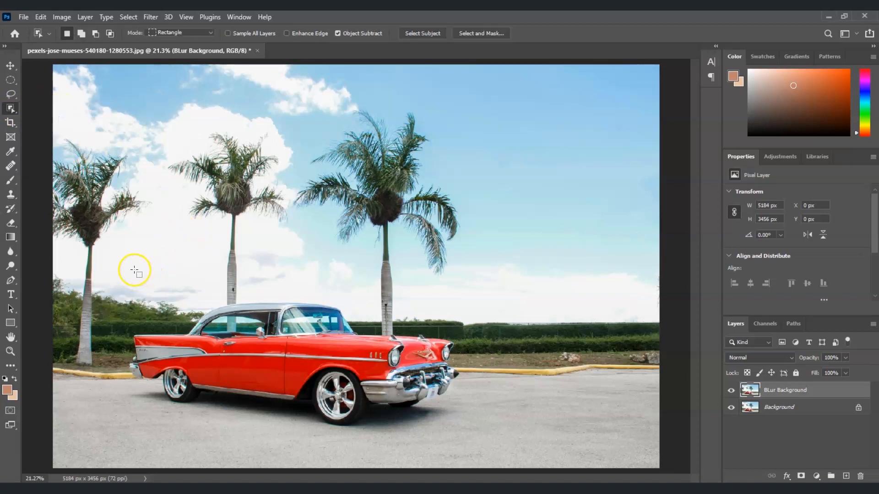
left_click_drag(118, 263, 479, 436)
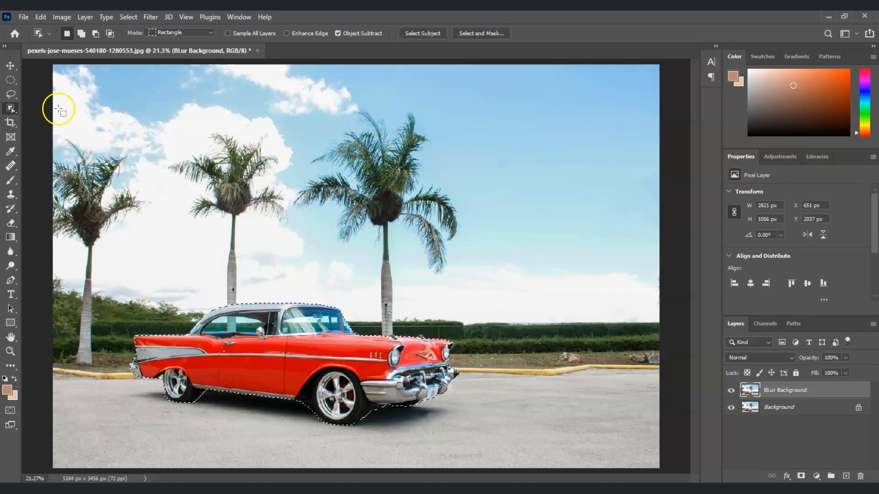
Subtract the see-through side window area from the car selection with the Quick Selection tool.
left_click(11, 110)
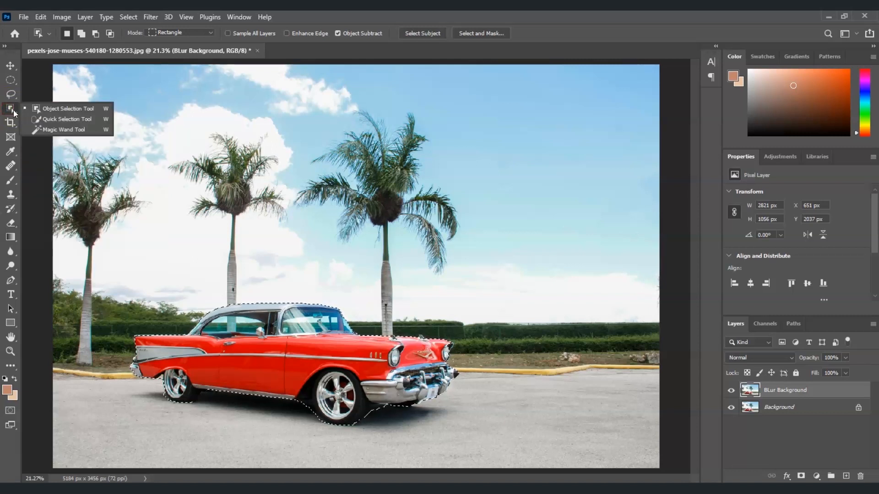
left_click(51, 118)
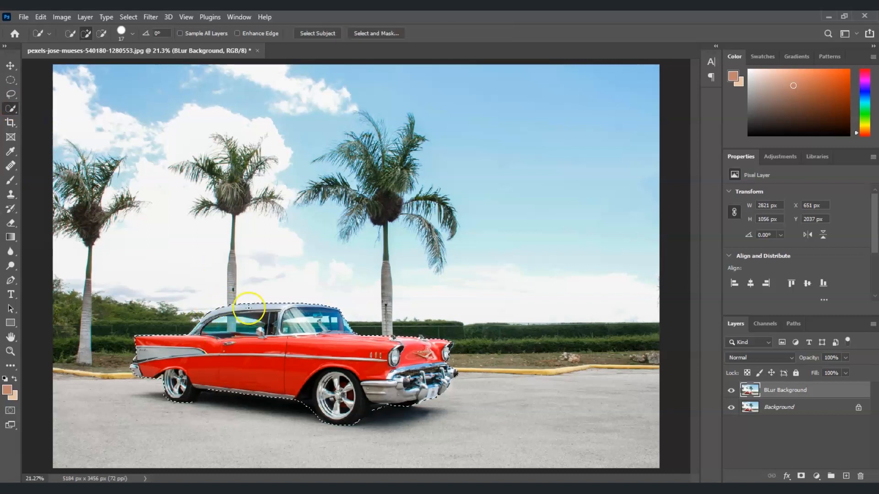
left_click(240, 329)
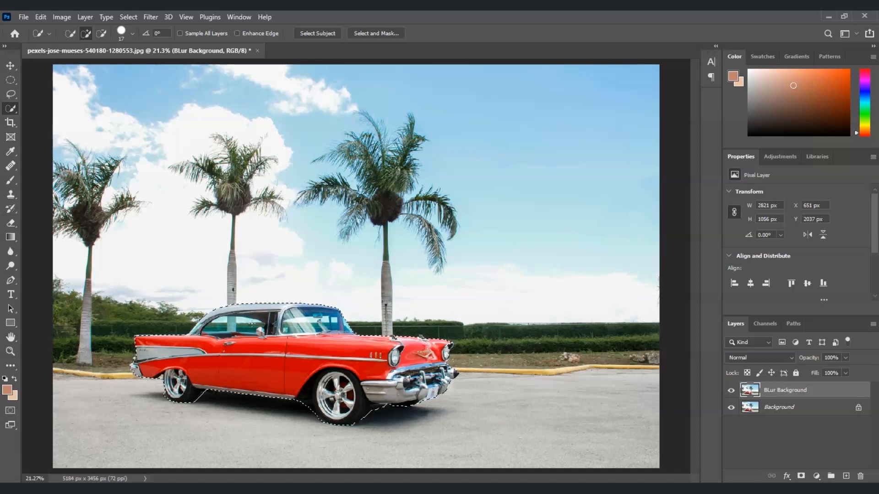
left_click(101, 33)
left_click(254, 327)
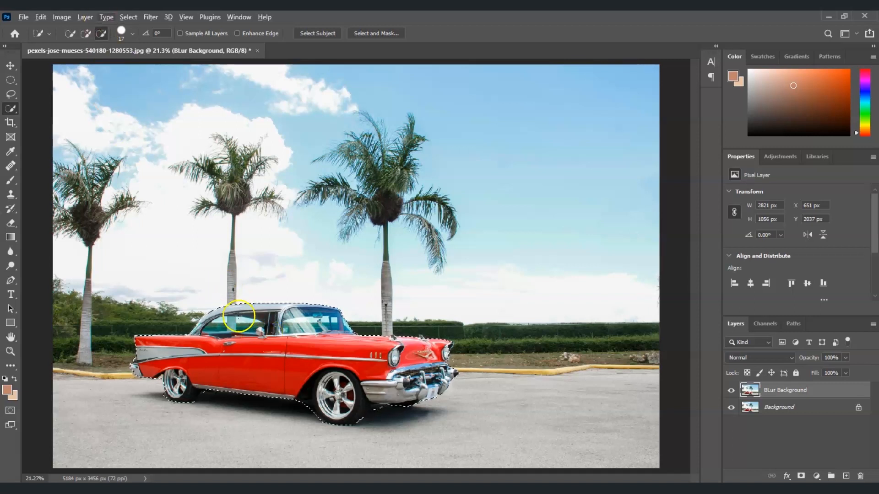
left_click(248, 327)
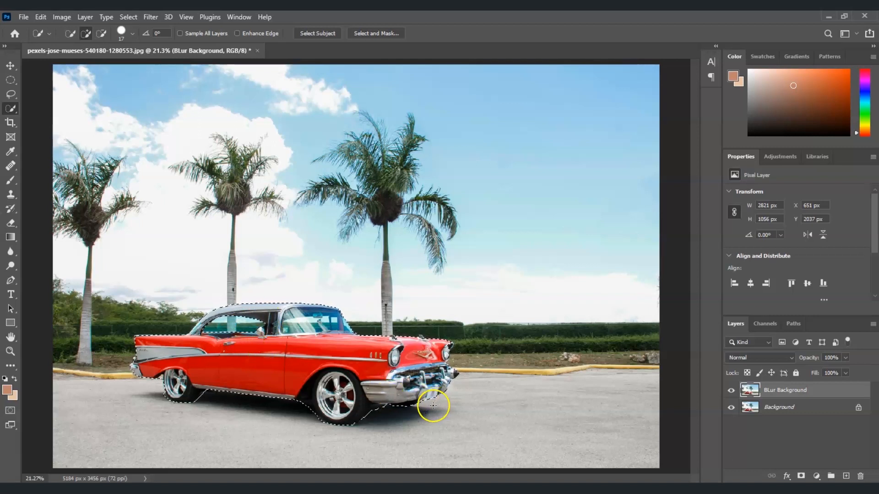
Refine the car selection around the rear wheel, rear bumper and side body with the Quick Selection tool.
left_click_drag(181, 395, 168, 388)
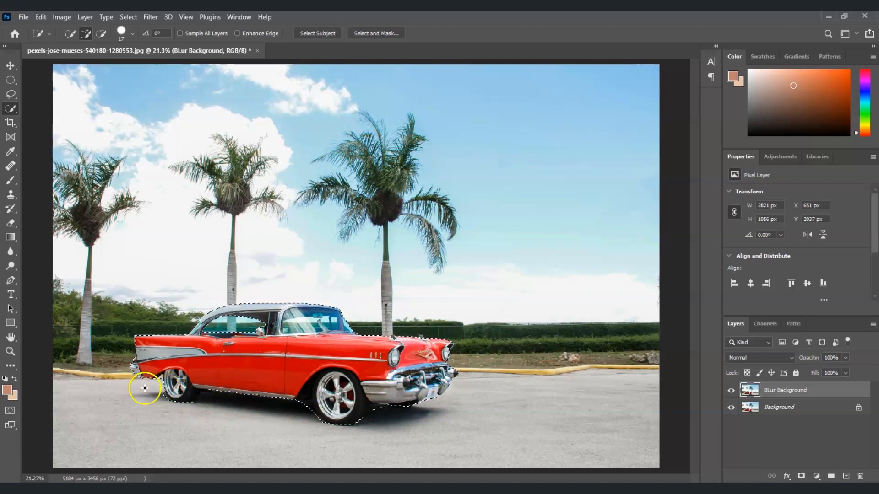
left_click(157, 384, "alt")
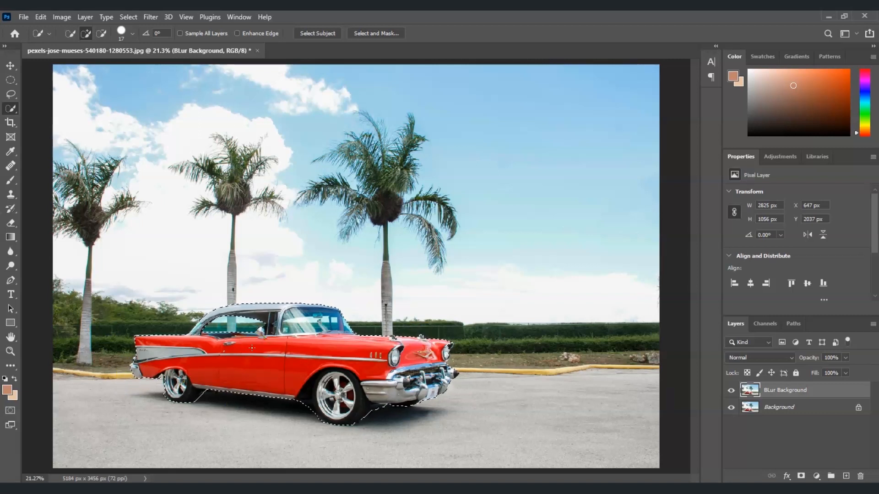
left_click_drag(172, 392, 213, 346)
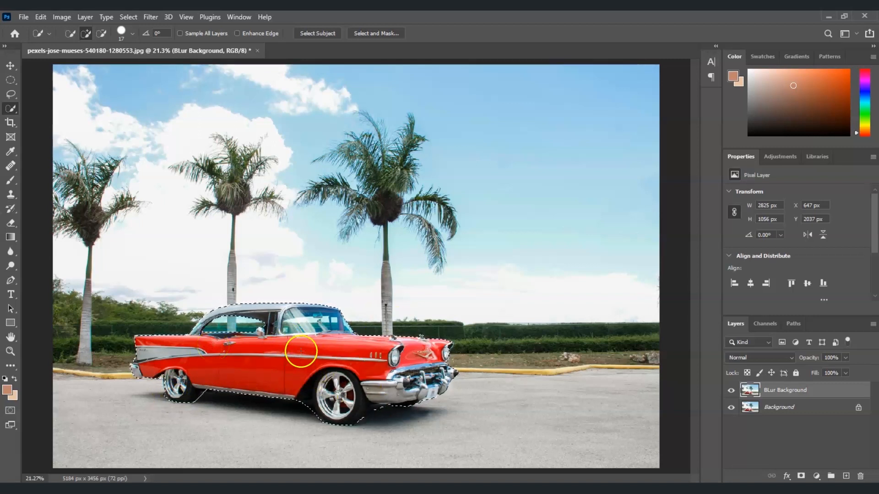
left_click_drag(295, 346, 321, 361)
Copy the selected car to a new layer and name that layer "Car Layer".
key("ctrl+j")
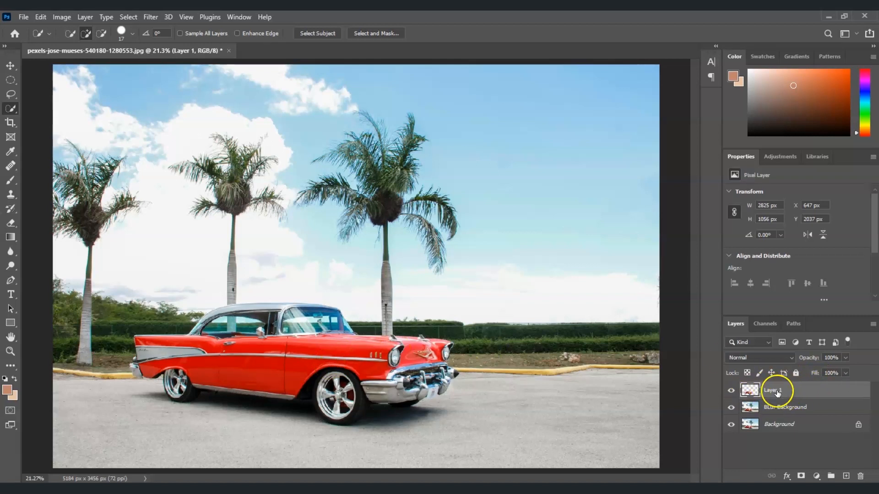
right_click(777, 394)
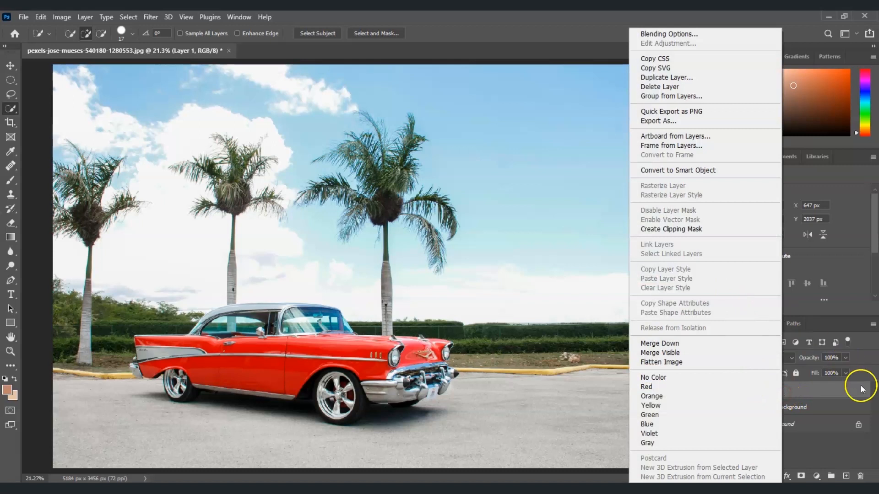
left_click(837, 389)
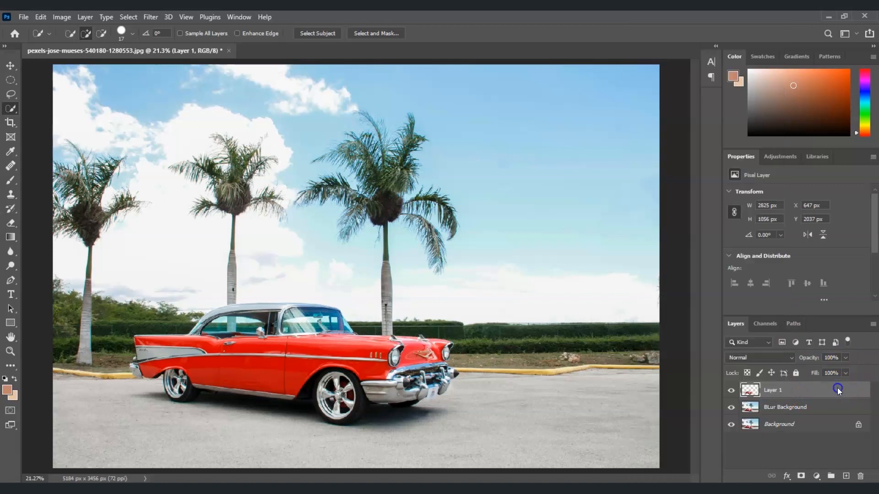
double_click(774, 393)
type("Car Layer")
key("Return")
Apply a Motion Blur with an angle of -7° and a distance of 100 pixels to the BLur Background layer.
left_click(795, 412)
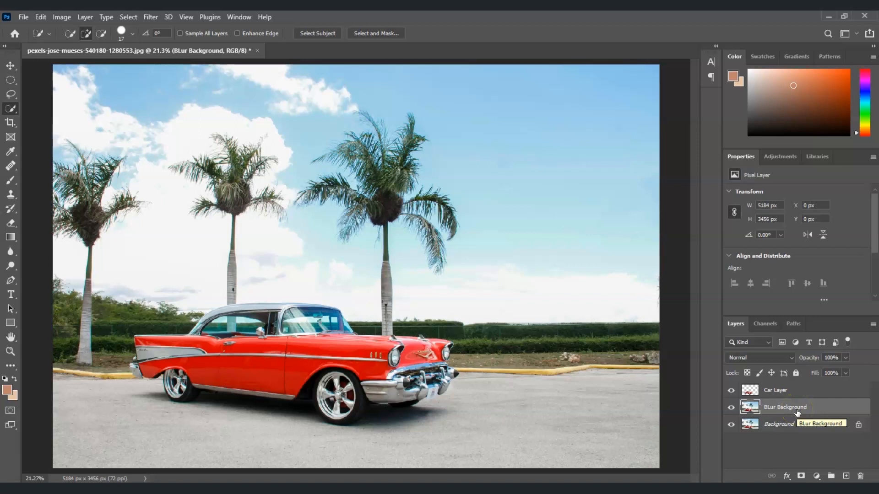
left_click(151, 19)
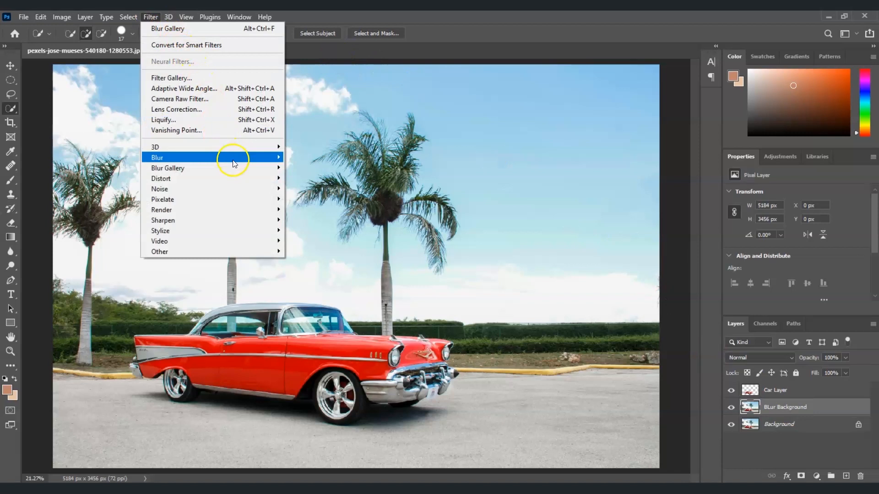
mouse_move(232, 158)
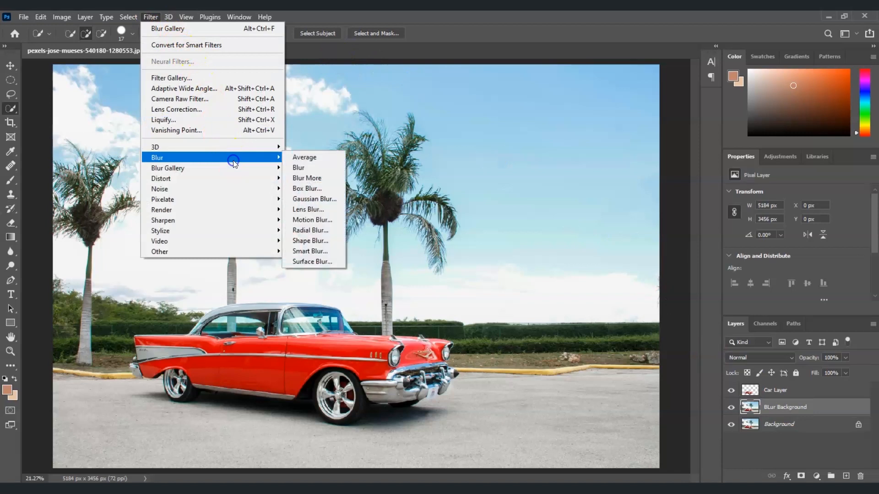
left_click(322, 220)
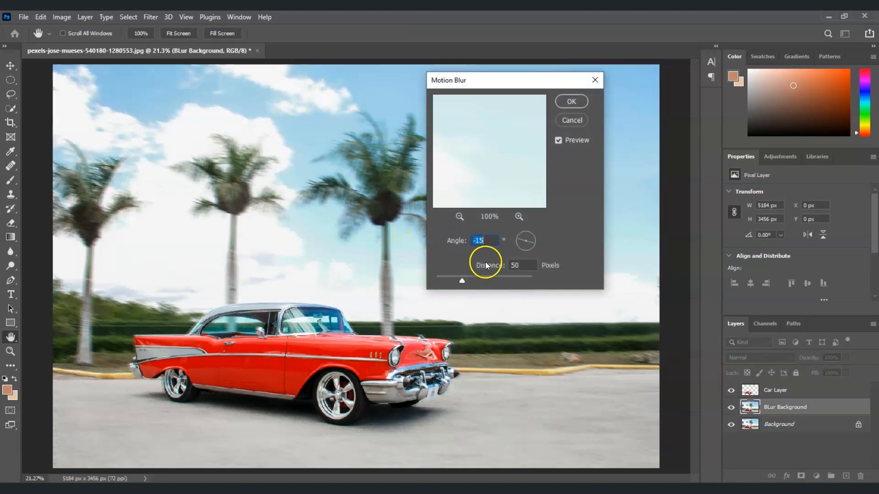
left_click_drag(435, 81, 439, 113)
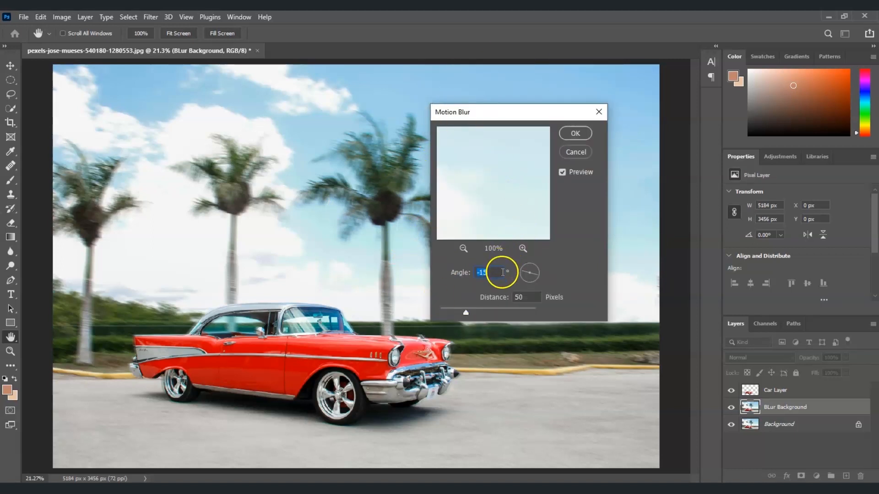
type("9")
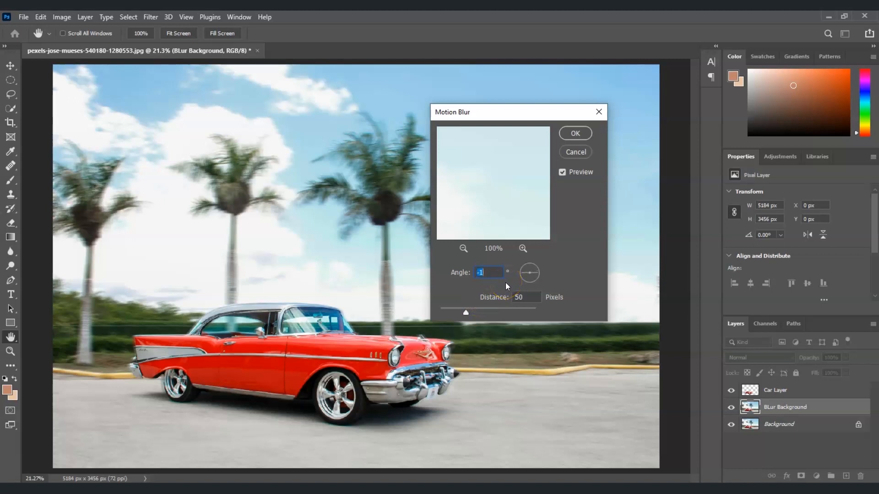
left_click_drag(518, 274, 518, 273)
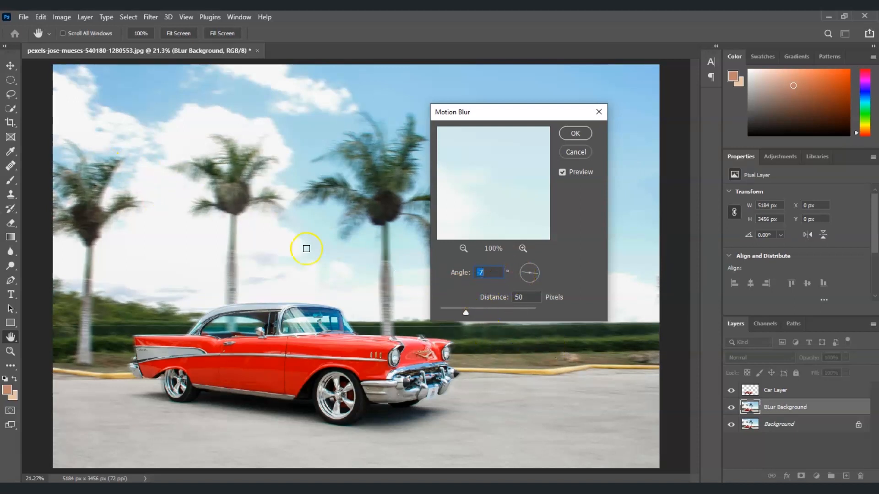
left_click_drag(469, 314, 483, 314)
type("100")
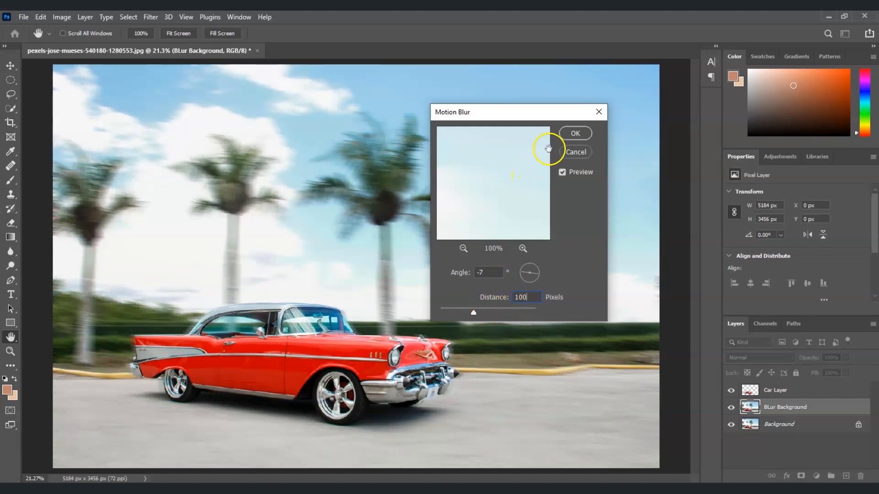
left_click(572, 134)
Select the front and rear wheel rims on the Car Layer with the Quick Selection tool.
key("w")
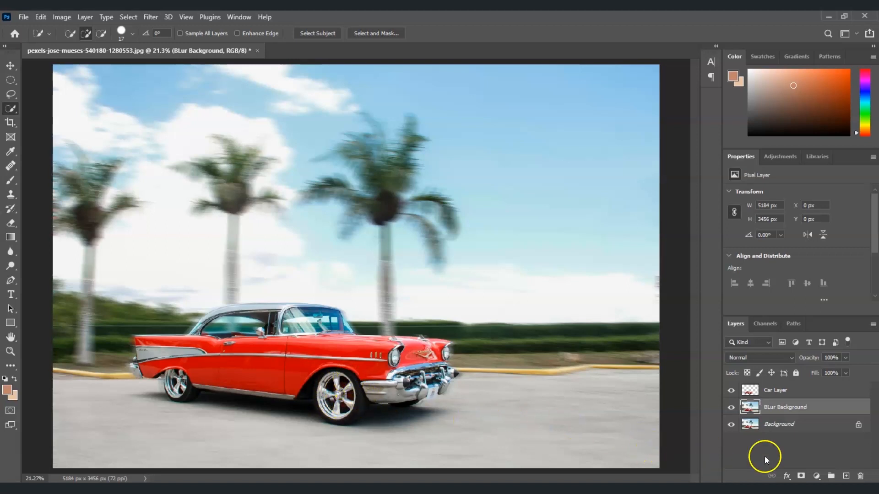
left_click(792, 396)
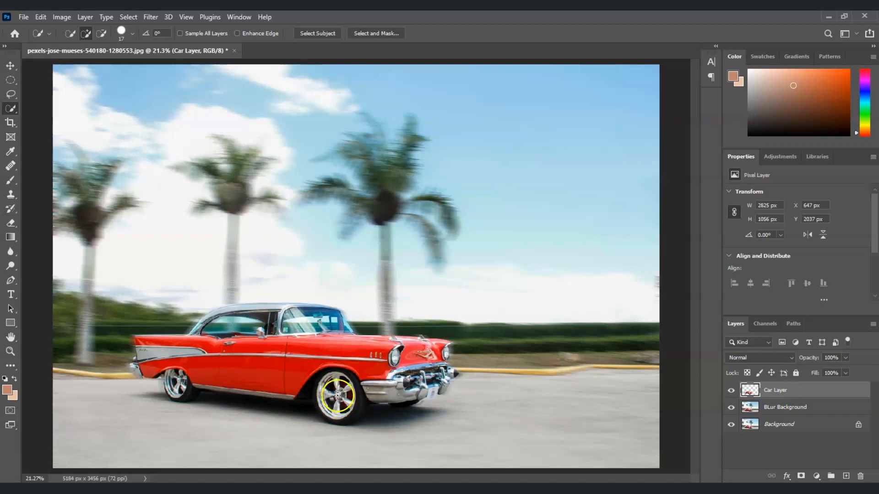
right_click(10, 111)
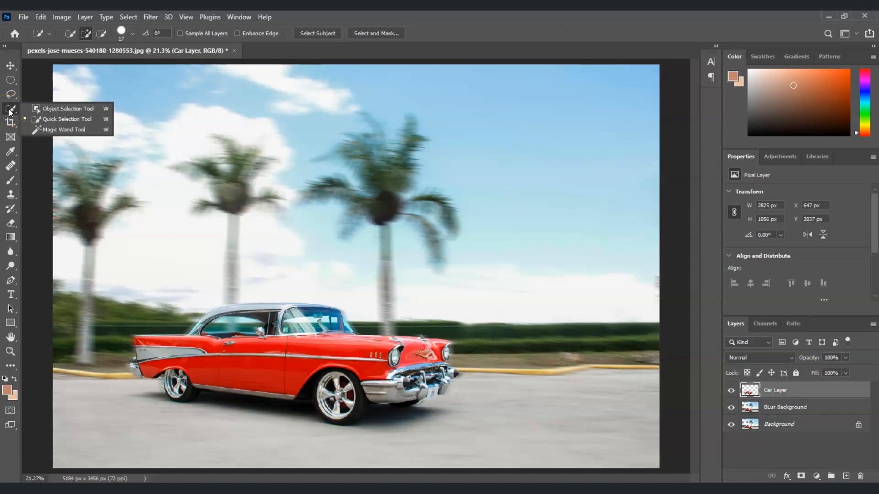
left_click(52, 118)
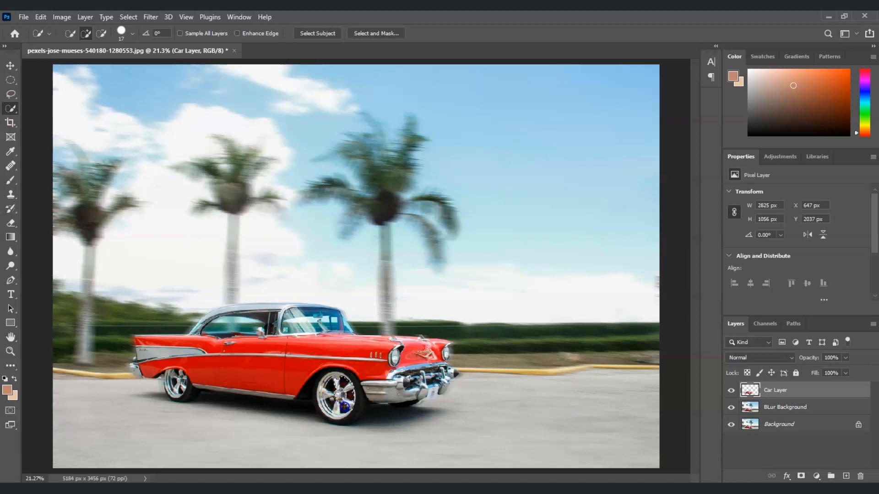
left_click_drag(345, 379, 347, 382)
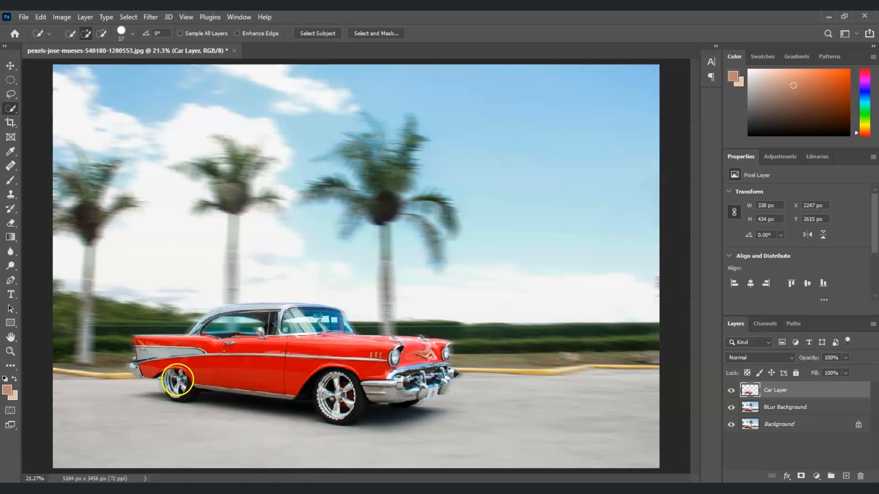
left_click_drag(180, 375, 183, 376)
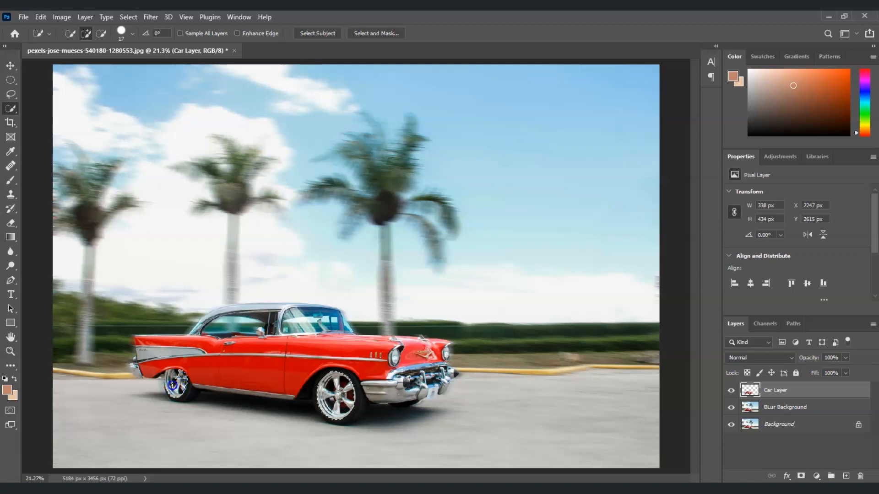
left_click_drag(175, 372, 182, 392)
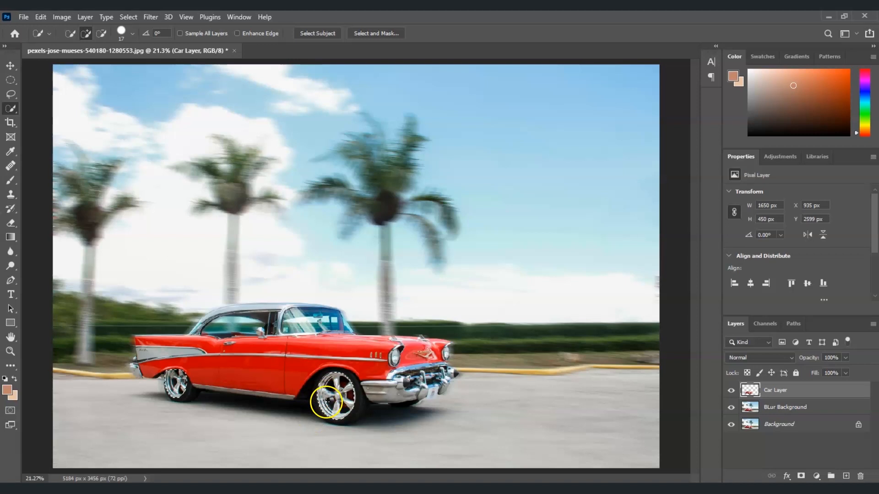
Copy the selected wheels to a new layer and name that layer "wheels layer".
key("ctrl+j")
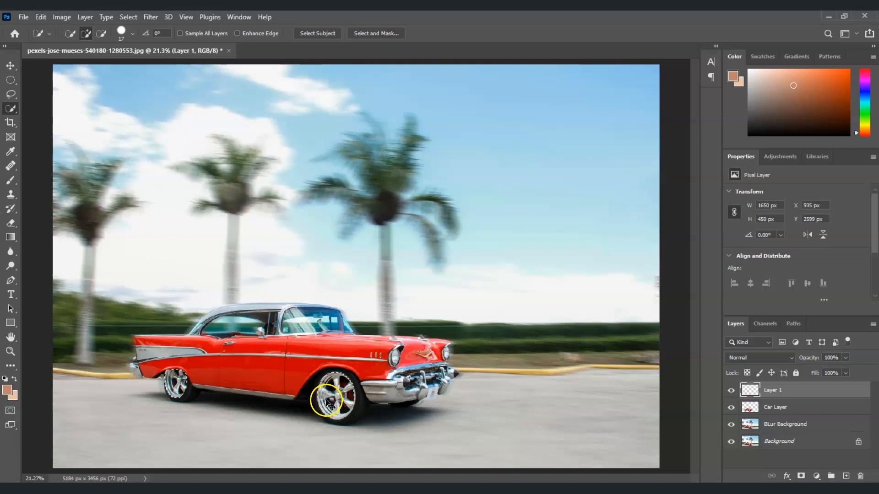
double_click(773, 392)
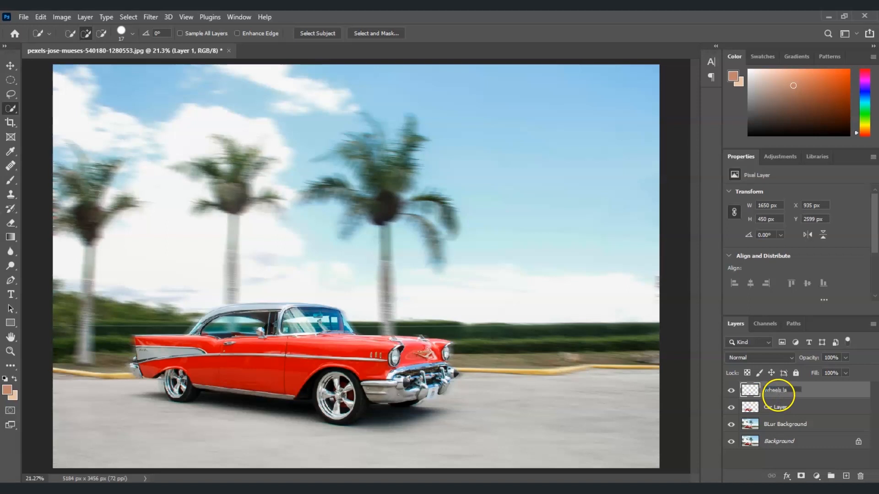
type("wheels layer")
key("Return")
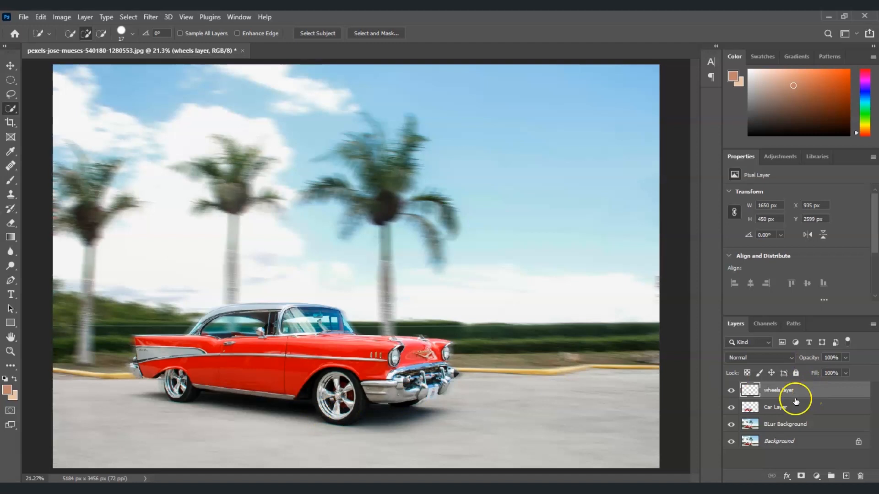
Start a Path Blur on the wheels layer and move the blur path's end points and midpoint onto the front wheel rim.
left_click(148, 18)
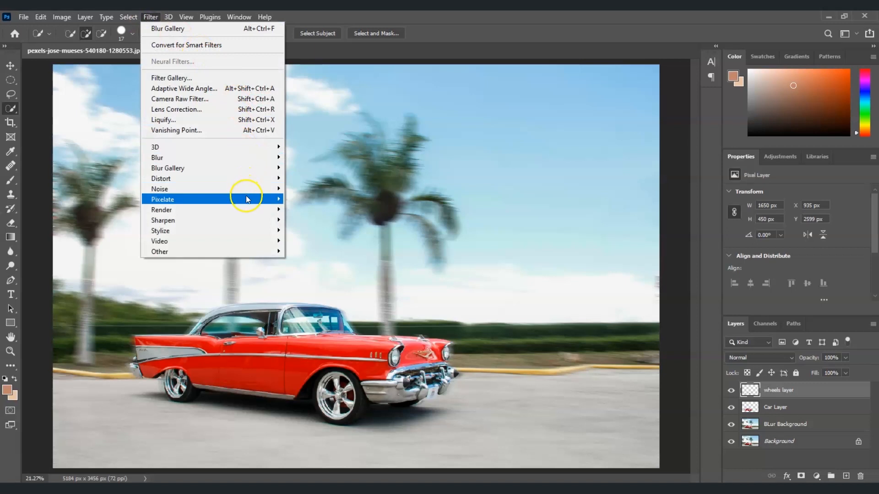
mouse_move(246, 170)
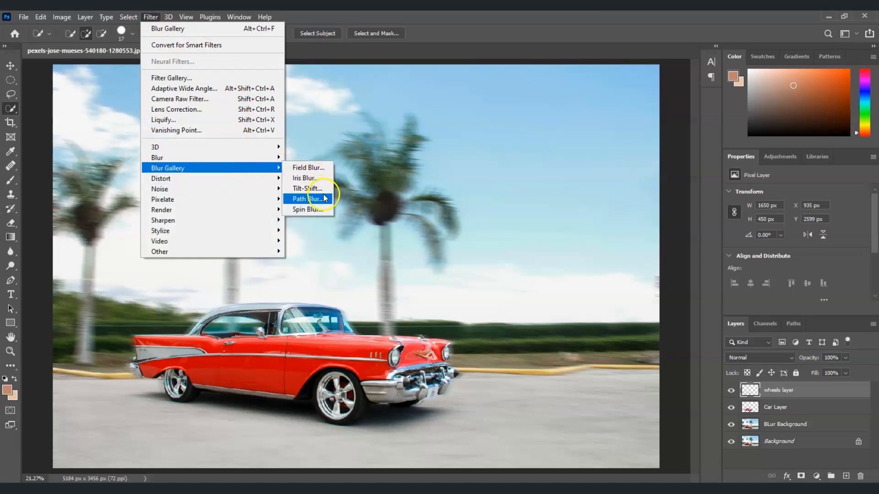
left_click(306, 198)
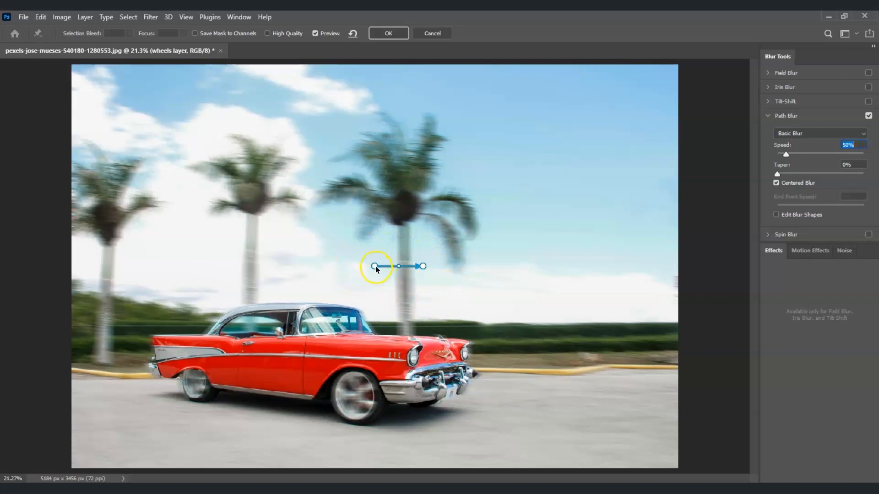
left_click_drag(384, 269, 379, 305)
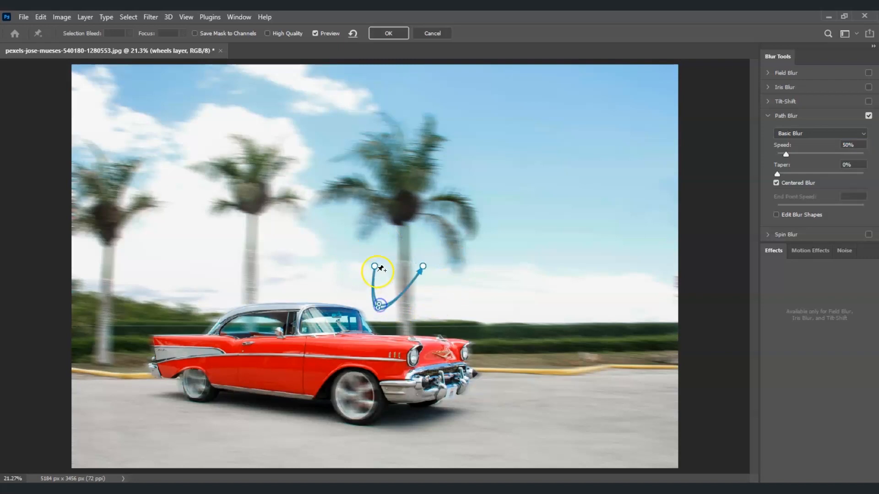
left_click_drag(374, 267, 350, 378)
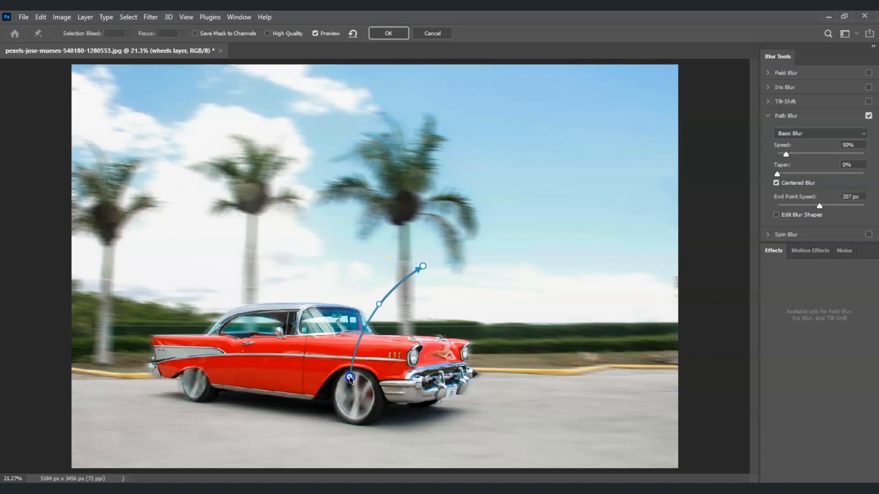
left_click_drag(423, 267, 370, 409)
left_click_drag(379, 305, 357, 384)
Adjust the blur path's points so that it curves around the front wheel's hub.
left_click(363, 407)
left_click(357, 382)
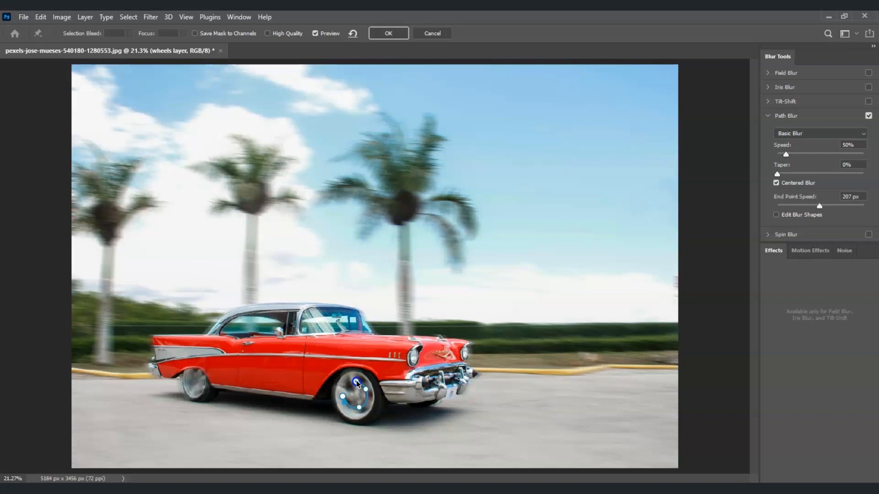
left_click(350, 386)
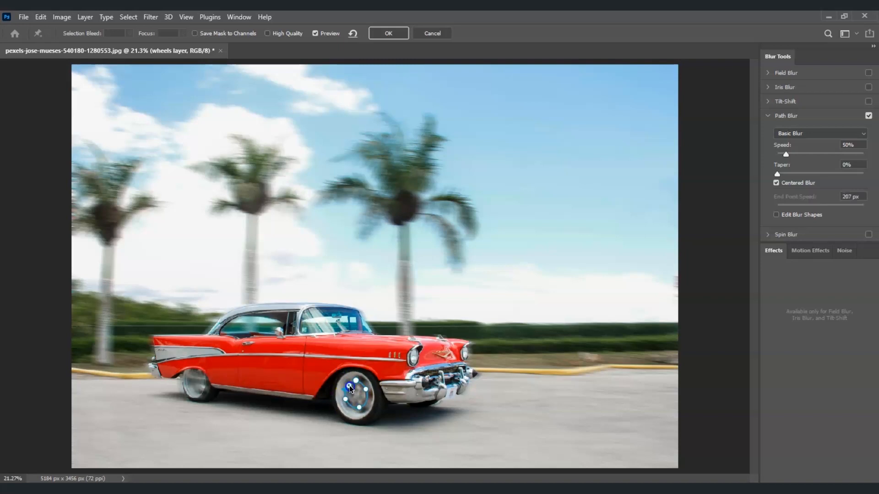
left_click(360, 407)
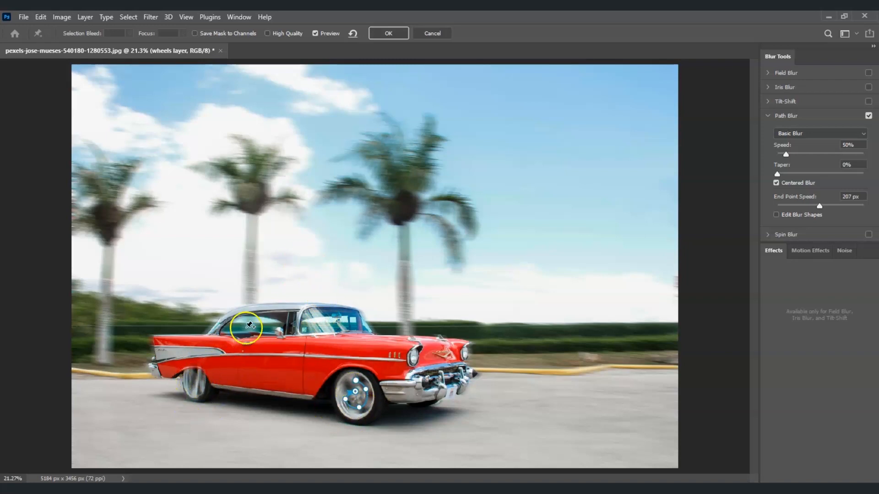
Draw a second curved blur path around the rear wheel rim and apply the Path Blur at 50% speed.
left_click(190, 374)
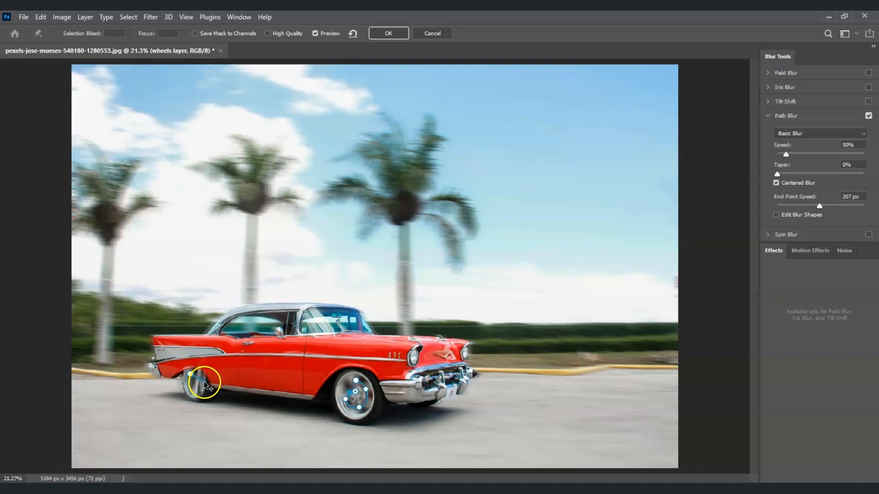
left_click(203, 382)
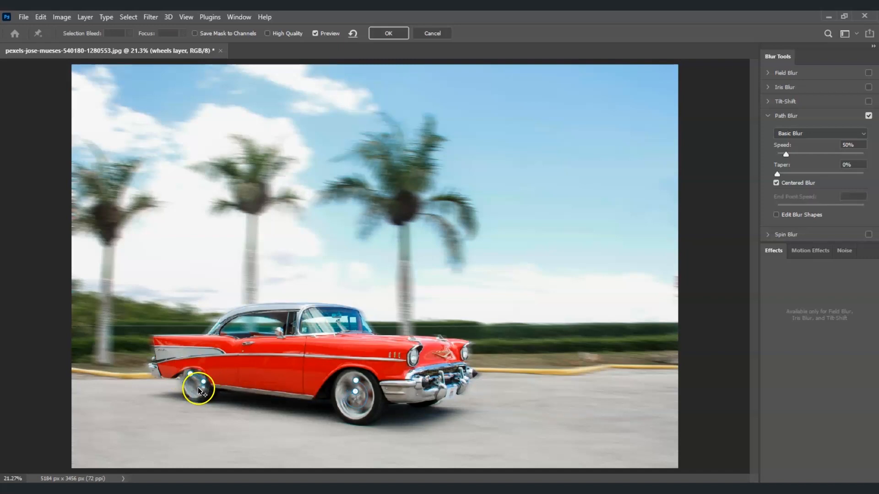
left_click(188, 384)
left_click(195, 391)
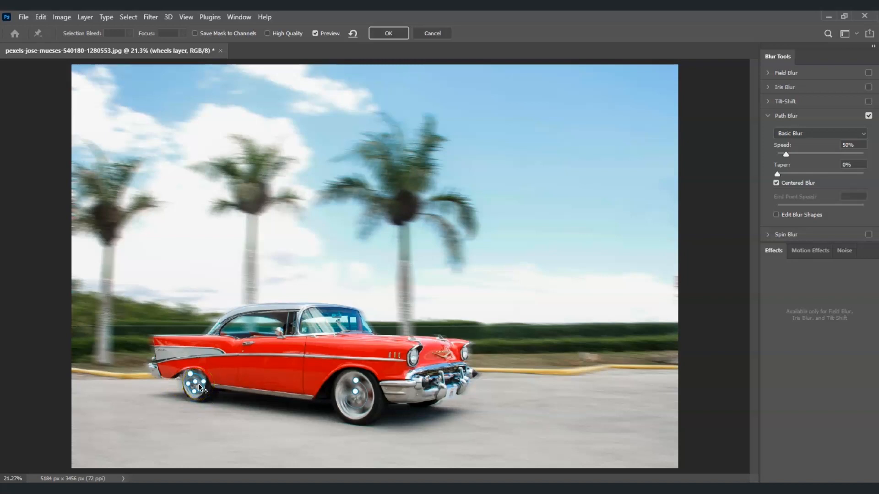
key("Return")
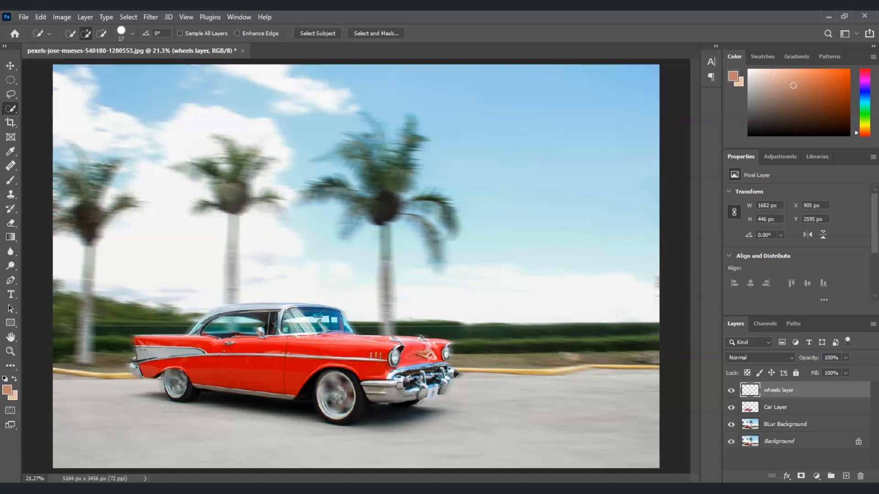
Add a black layer mask to the wheels layer to hide the blurred wheels.
left_click(788, 393)
left_click(793, 388)
left_click(801, 477, "alt")
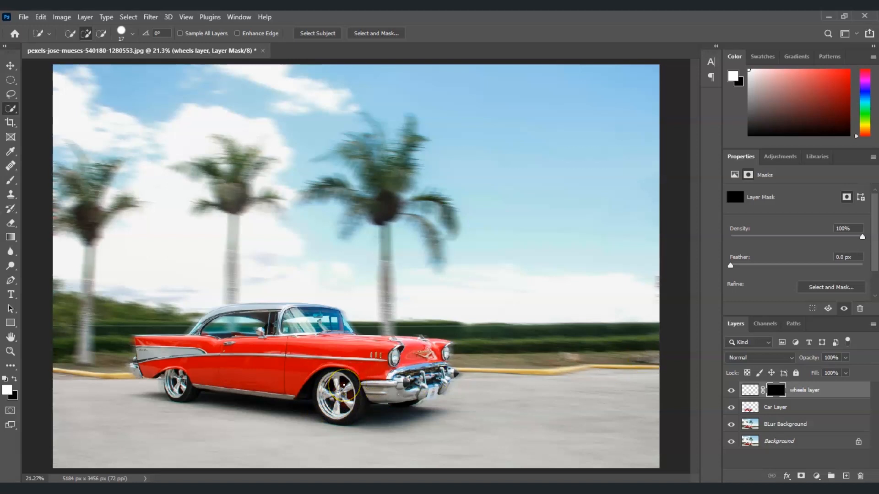
Paint white on the wheels layer's mask over the front and rear rims with a 59 px Soft Round brush at 60% opacity.
left_click(781, 391)
left_click(12, 181)
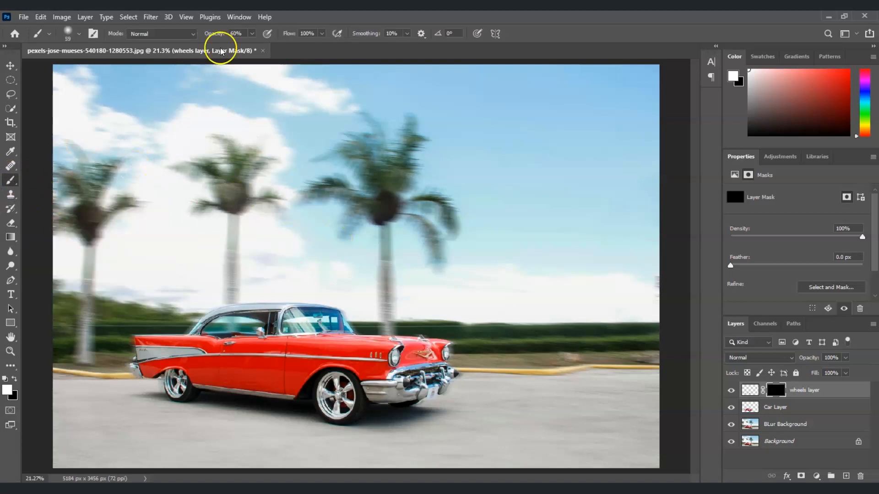
left_click(251, 34)
left_click_drag(252, 46, 257, 46)
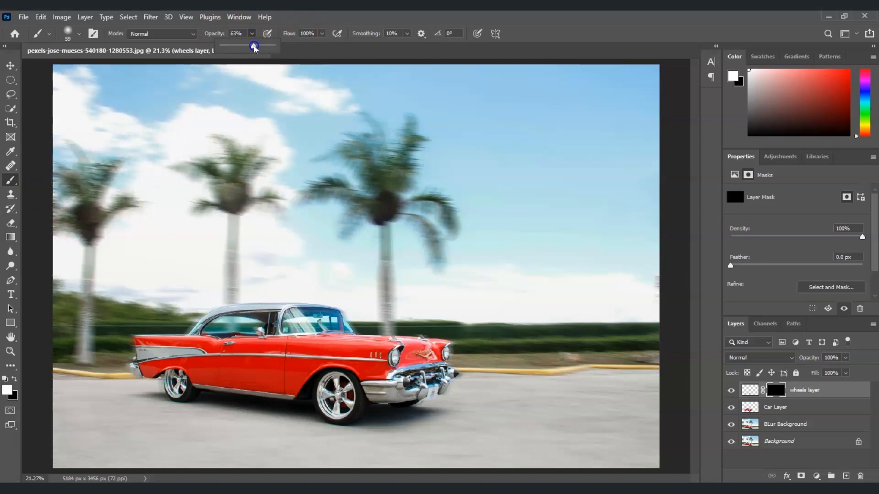
left_click(79, 34)
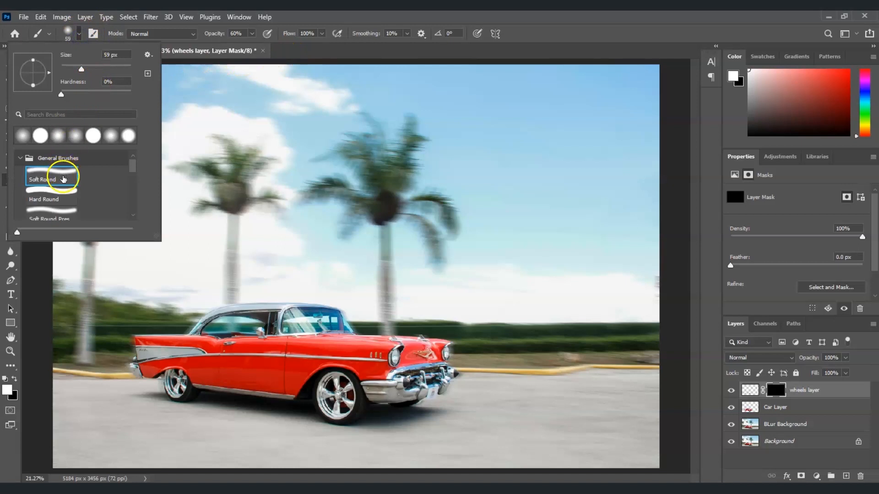
key("Escape")
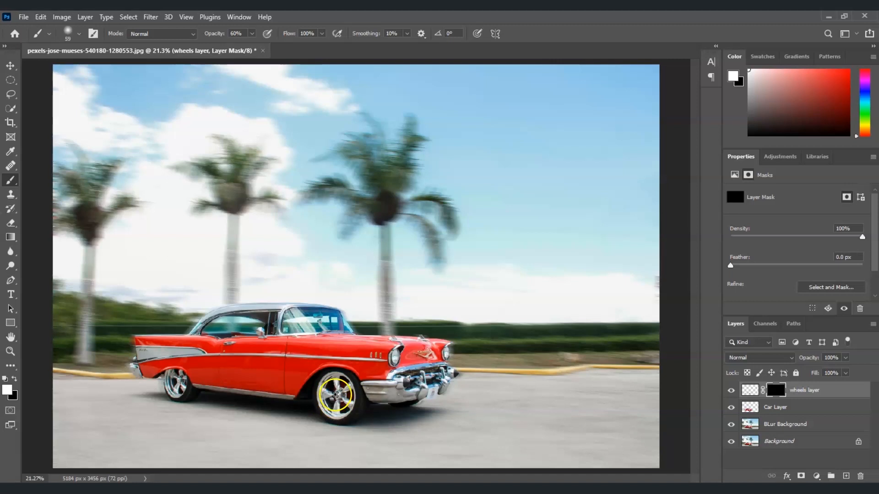
mouse_move(342, 383)
left_mouse_down()
mouse_move(341, 409)
mouse_move(347, 389)
mouse_move(347, 411)
mouse_move(334, 390)
left_mouse_up()
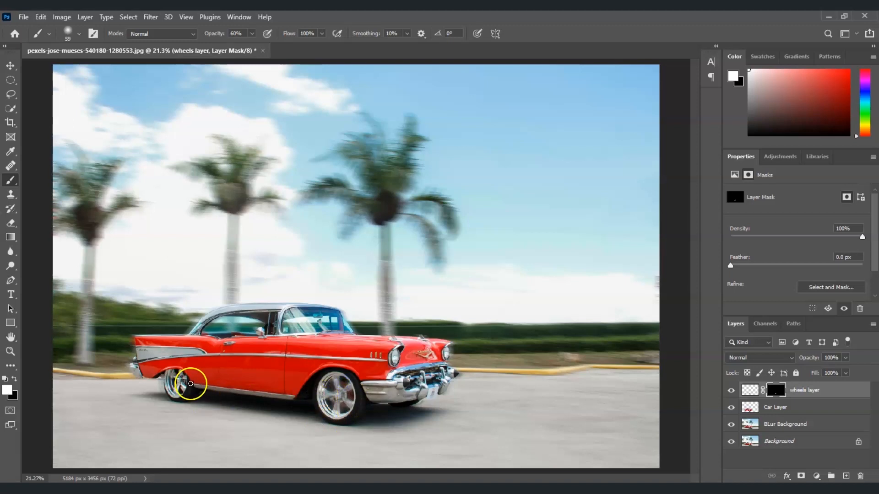
left_click_drag(183, 383, 179, 391)
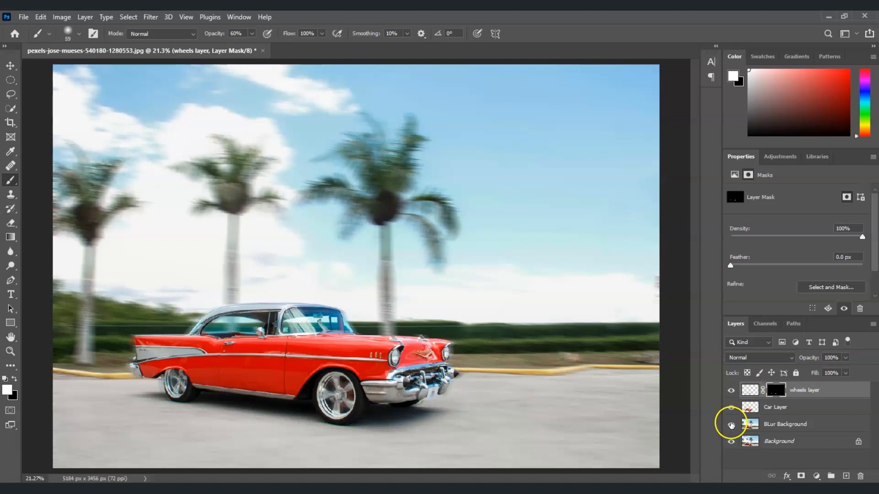
Hide the wheels layer, Car Layer and BLur Background, and show them again to compare the effect with the original photo.
left_click(731, 390)
left_click(731, 407)
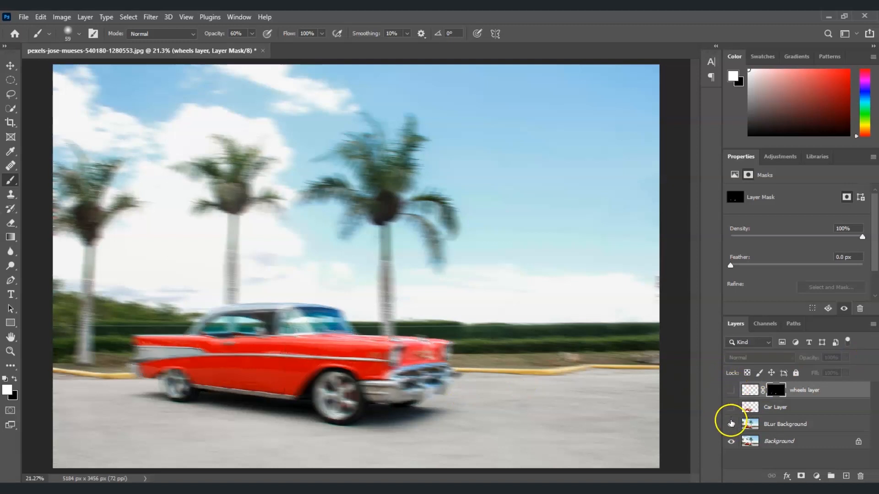
left_click(731, 424)
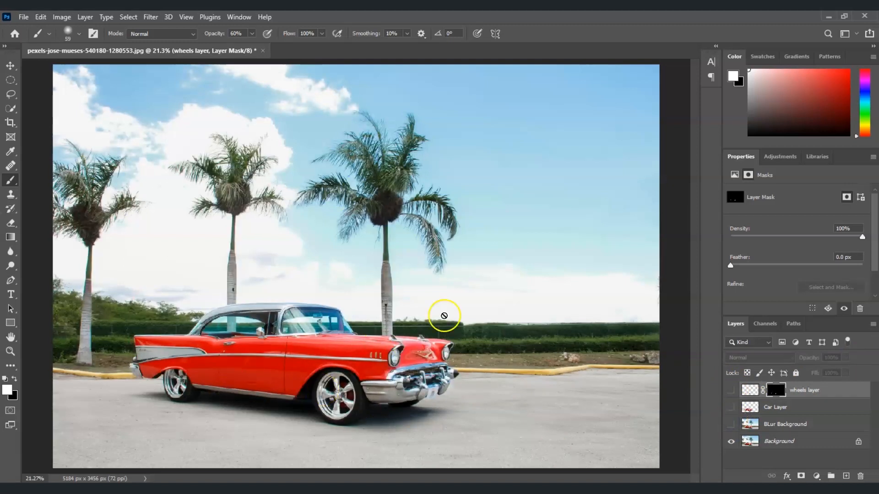
left_click_drag(730, 424, 731, 390)
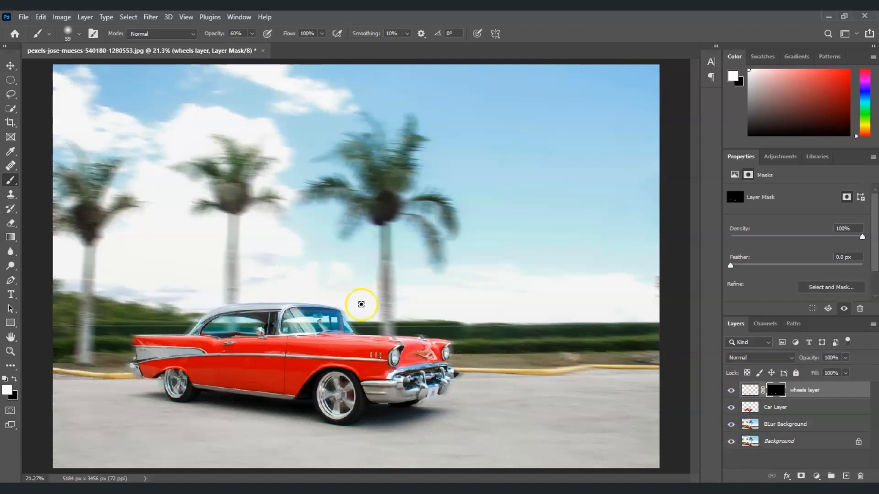